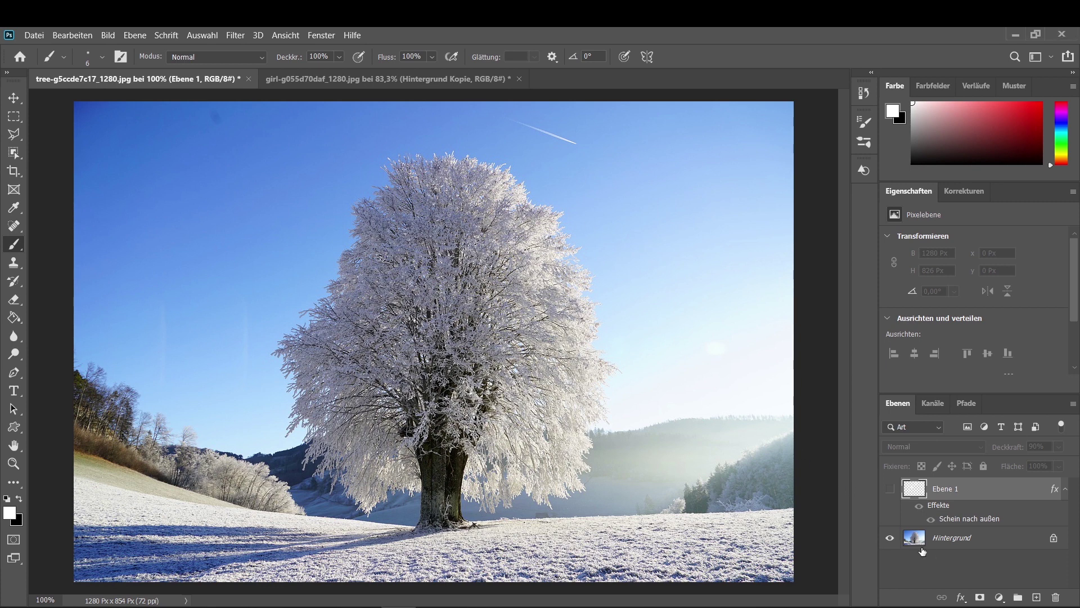
Toggle Ebene 1's visibility to preview the snow layer over the tree photo.
{"action": "left_click", "coordinate": [890, 489]}
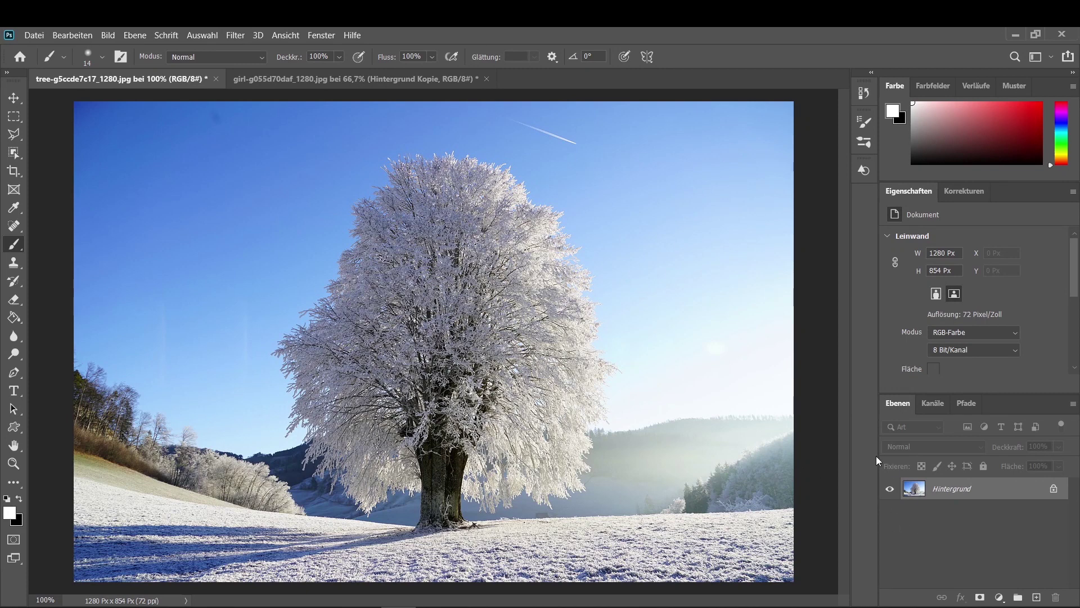
Add an empty Ebene 1 with white as the paint colour and pick the Rund weich preset.
{"action": "left_click", "coordinate": [1036, 598]}
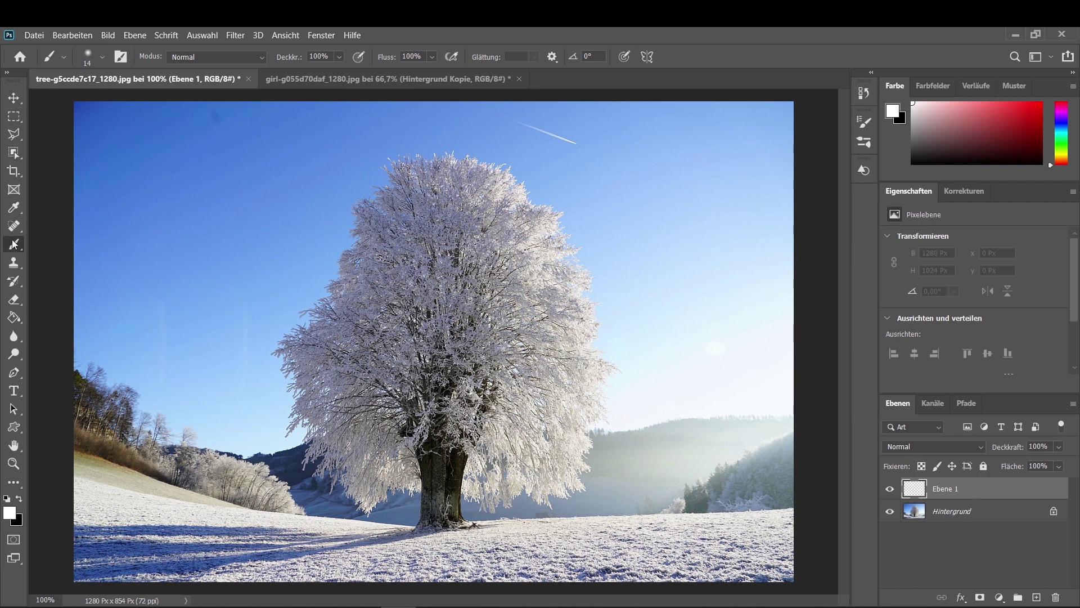
{"action": "left_click", "coordinate": [19, 498]}
{"action": "left_click", "coordinate": [315, 35]}
{"action": "left_click", "coordinate": [374, 402]}
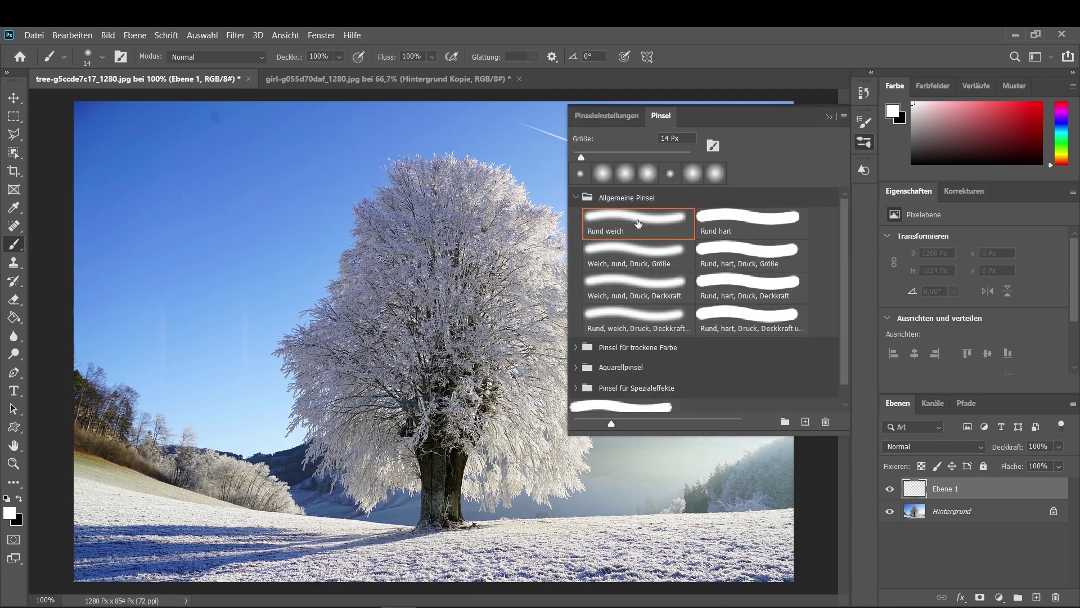
{"action": "left_click", "coordinate": [638, 223]}
In Pinselform, enlarge the soft brush to about 50 px and spread its dabs apart.
{"action": "left_click", "coordinate": [617, 117]}
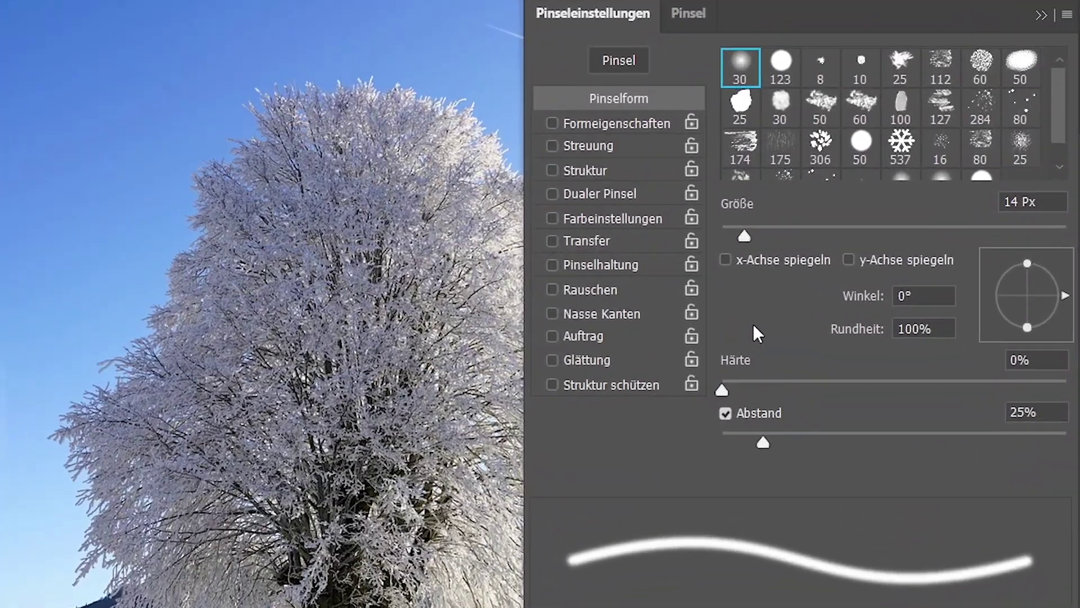
{"action": "left_click", "coordinate": [617, 123]}
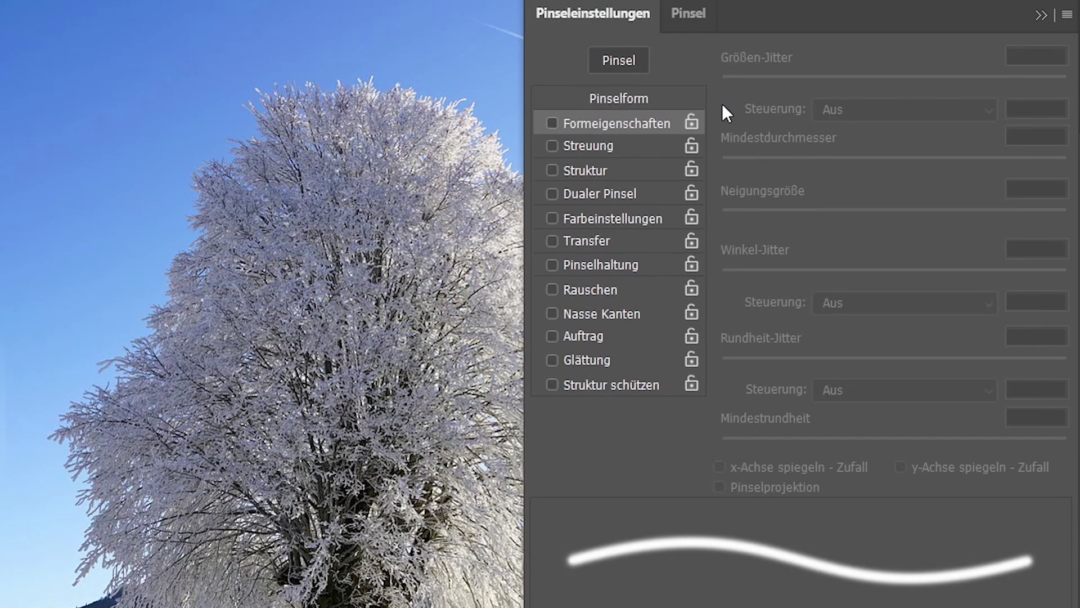
{"action": "left_click", "coordinate": [609, 100]}
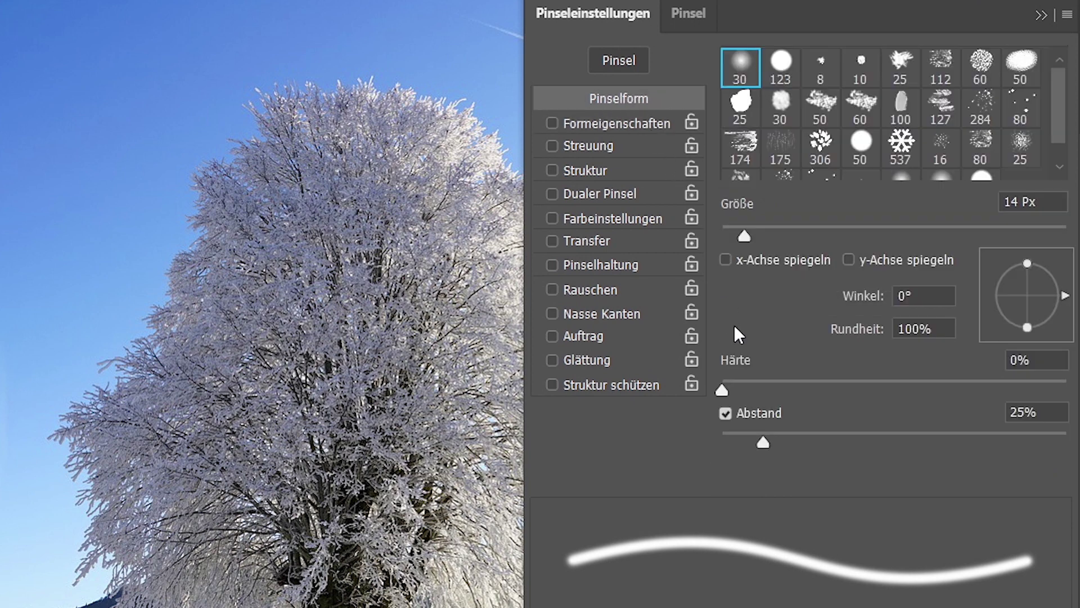
{"action": "left_click_drag", "start_coordinate": [748, 234], "coordinate": [806, 233]}
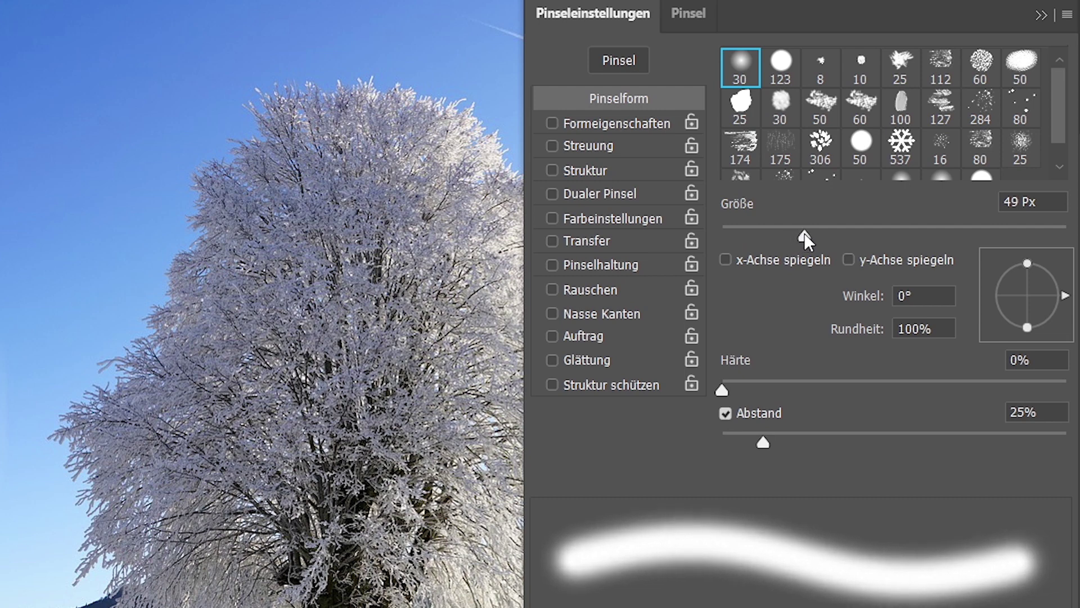
{"action": "left_click_drag", "start_coordinate": [763, 443], "coordinate": [835, 441]}
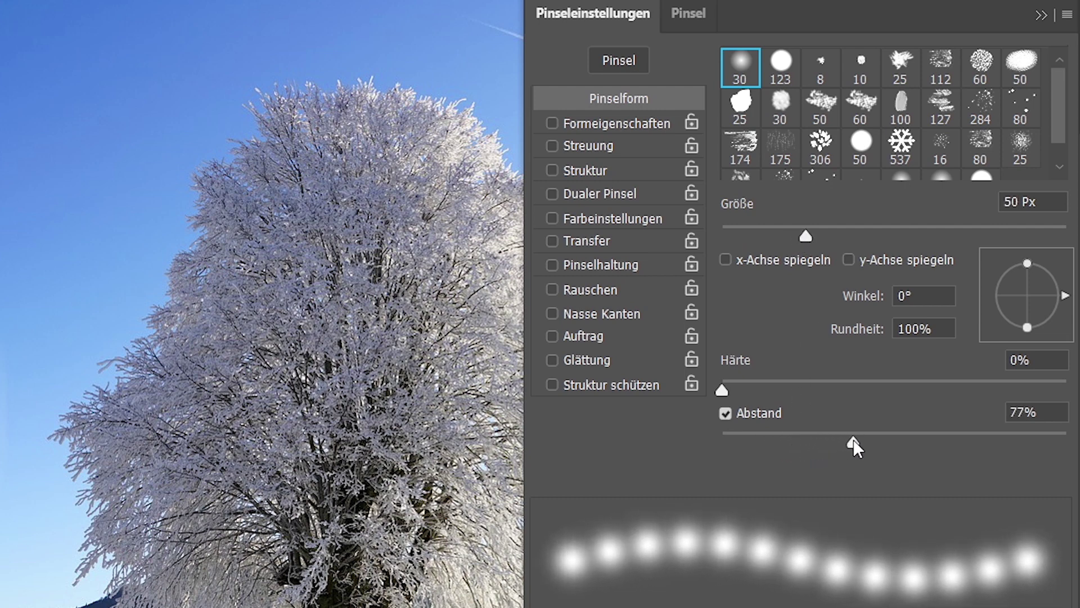
{"action": "left_click_drag", "start_coordinate": [835, 442], "coordinate": [863, 441]}
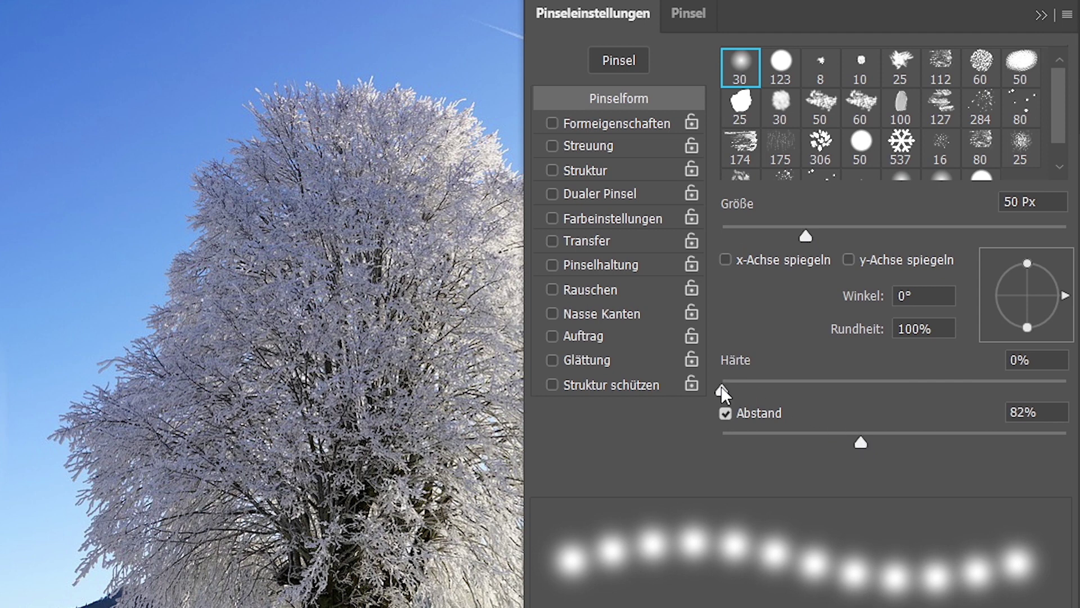
Finalise the tip at 66 px, 0% hardness and about 101% spacing, and enable Formeigenschaften.
{"action": "mouse_move", "coordinate": [721, 387]}
{"action": "left_mouse_down"}
{"action": "mouse_move", "coordinate": [763, 386]}
{"action": "mouse_move", "coordinate": [719, 387]}
{"action": "left_mouse_up"}
{"action": "left_click", "coordinate": [802, 233]}
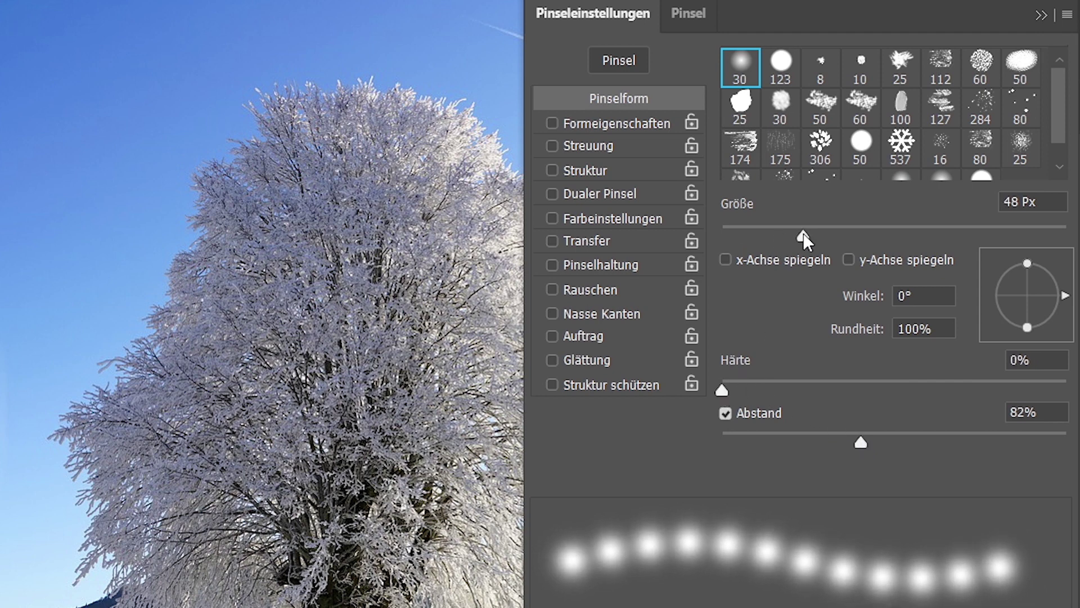
{"action": "left_click_drag", "start_coordinate": [804, 233], "coordinate": [834, 235]}
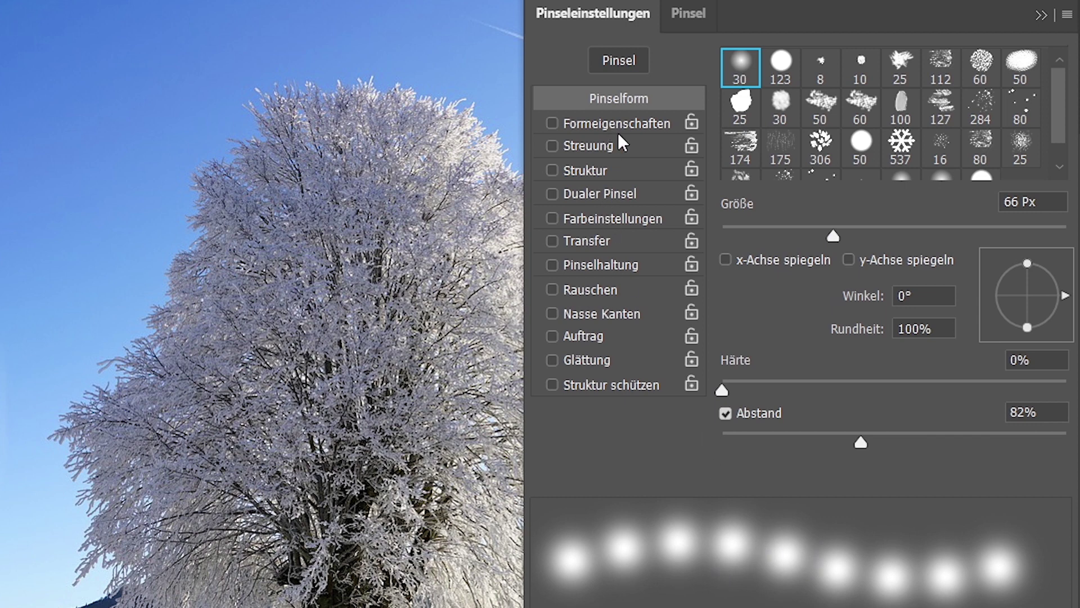
{"action": "left_click_drag", "start_coordinate": [861, 442], "coordinate": [894, 442]}
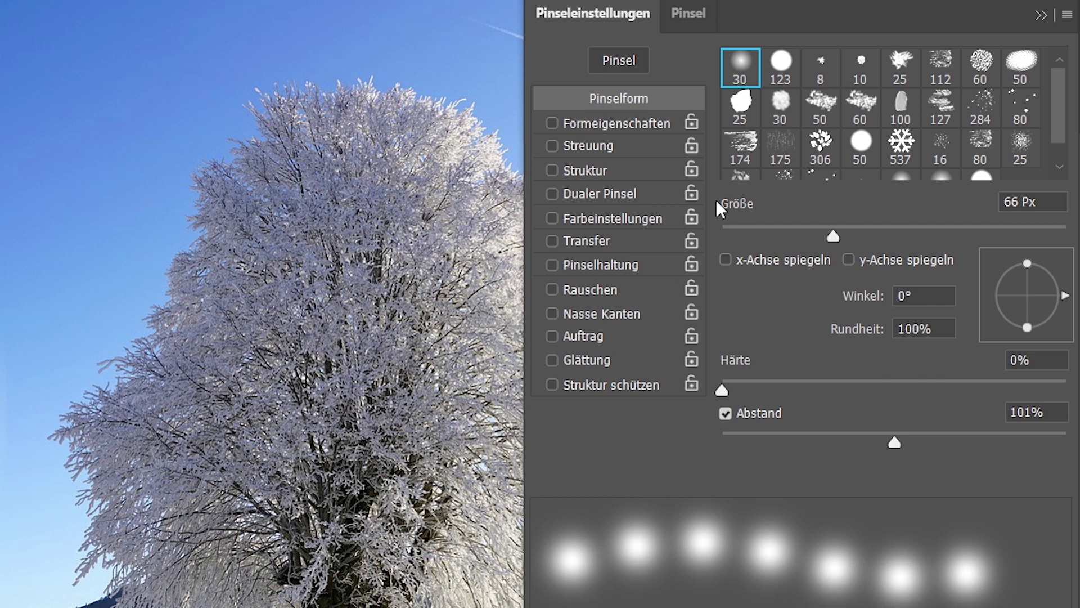
{"action": "left_click", "coordinate": [601, 122]}
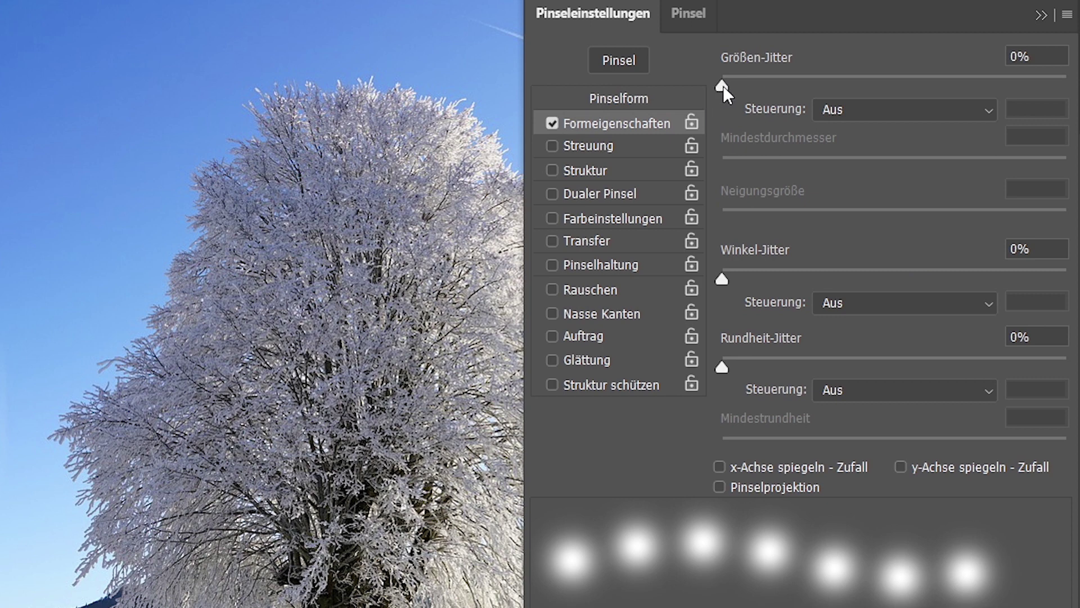
Set Größen-Jitter to 69%, Rundheit-Jitter to 68% and Winkel-Jitter to 68%.
{"action": "mouse_move", "coordinate": [723, 86]}
{"action": "left_mouse_down"}
{"action": "mouse_move", "coordinate": [965, 86]}
{"action": "mouse_move", "coordinate": [961, 96]}
{"action": "left_mouse_up"}
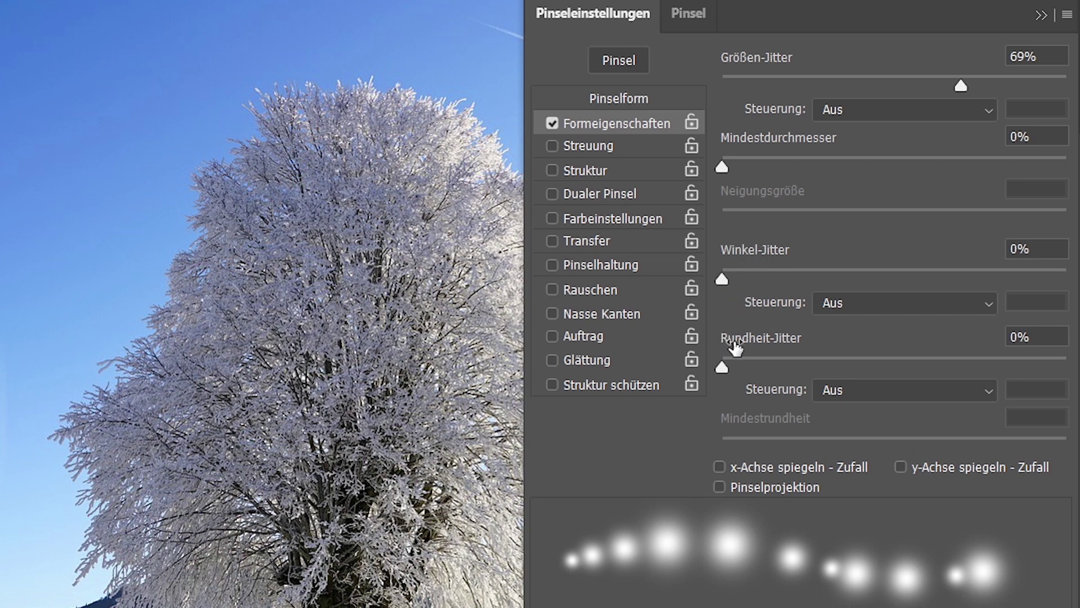
{"action": "mouse_move", "coordinate": [719, 368]}
{"action": "left_mouse_down"}
{"action": "mouse_move", "coordinate": [981, 366]}
{"action": "mouse_move", "coordinate": [951, 353]}
{"action": "left_mouse_up"}
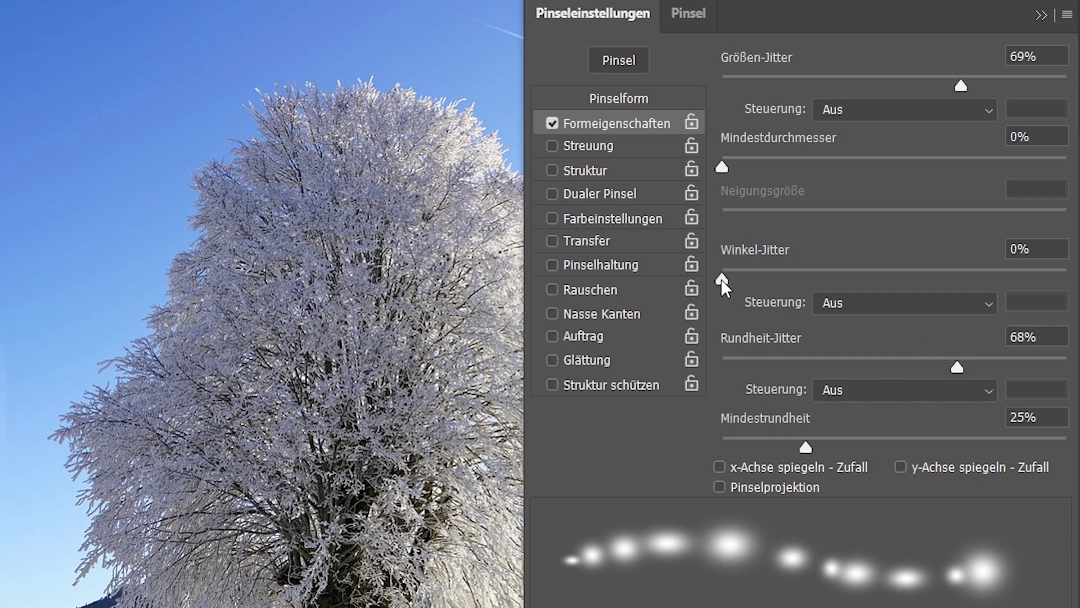
{"action": "left_click_drag", "start_coordinate": [722, 279], "coordinate": [955, 280]}
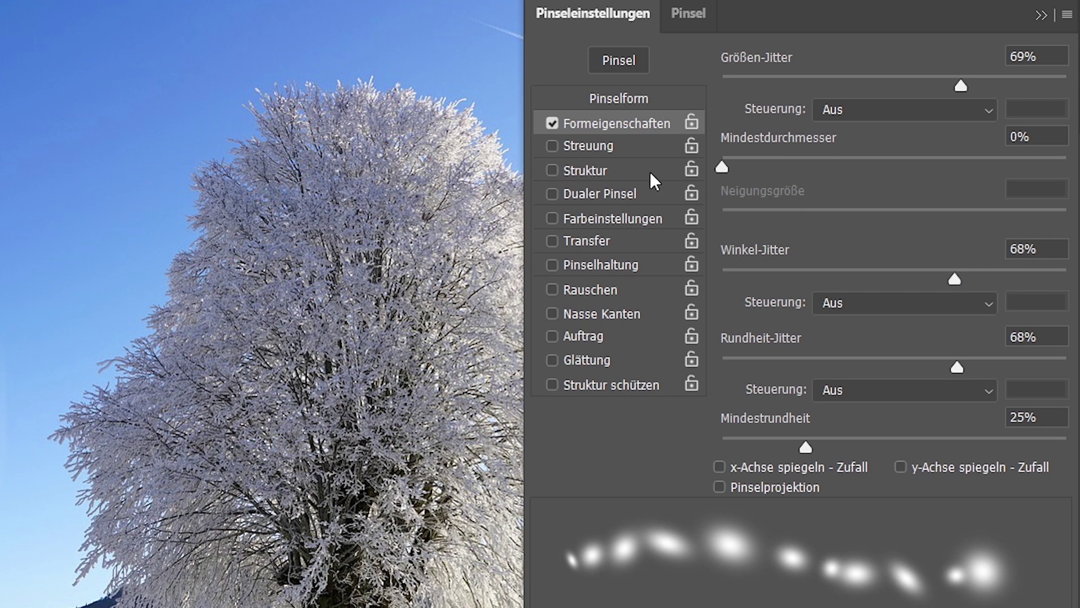
Enable Streuung across both axes at 1000% with Anzahl 2.
{"action": "left_click", "coordinate": [606, 142]}
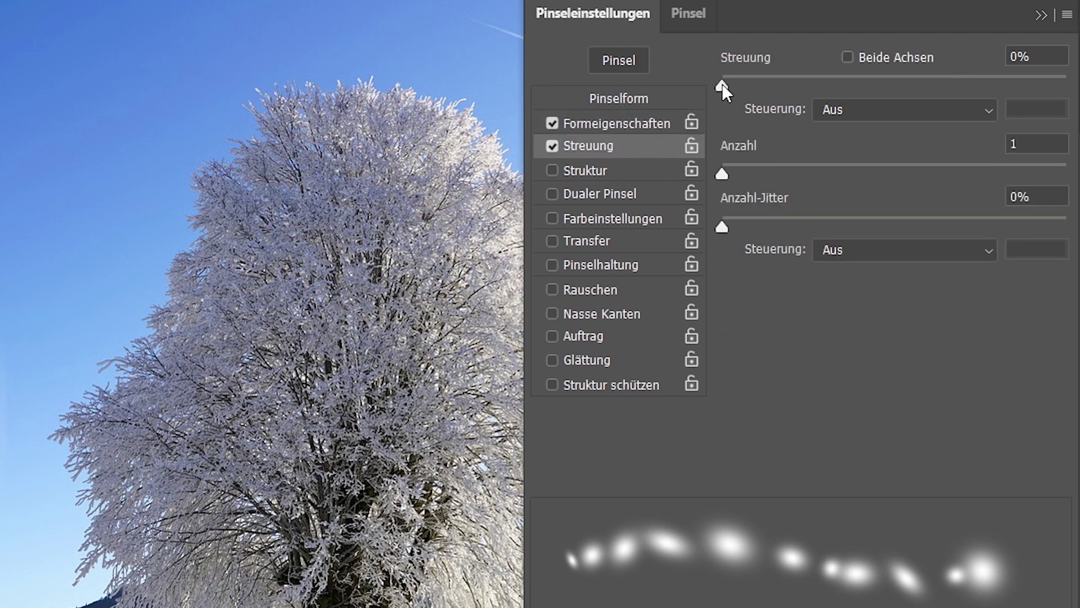
{"action": "mouse_move", "coordinate": [722, 83]}
{"action": "left_mouse_down"}
{"action": "mouse_move", "coordinate": [874, 90]}
{"action": "mouse_move", "coordinate": [806, 91]}
{"action": "mouse_move", "coordinate": [889, 109]}
{"action": "mouse_move", "coordinate": [758, 130]}
{"action": "mouse_move", "coordinate": [887, 129]}
{"action": "mouse_move", "coordinate": [794, 133]}
{"action": "mouse_move", "coordinate": [718, 99]}
{"action": "mouse_move", "coordinate": [752, 89]}
{"action": "mouse_move", "coordinate": [1078, 95]}
{"action": "left_mouse_up"}
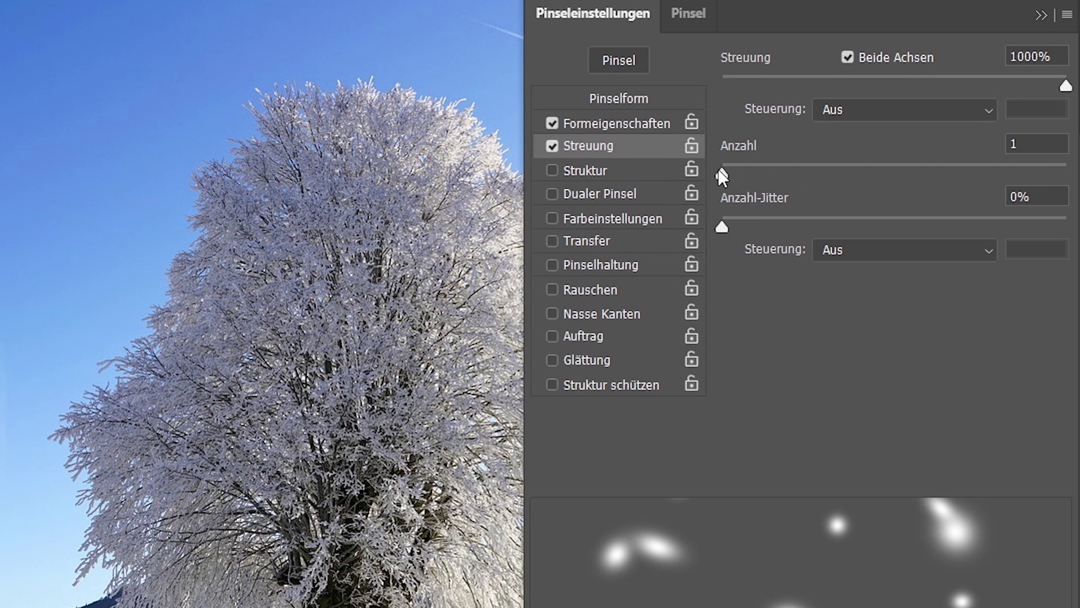
{"action": "mouse_move", "coordinate": [722, 173]}
{"action": "left_mouse_down"}
{"action": "mouse_move", "coordinate": [956, 172]}
{"action": "mouse_move", "coordinate": [742, 172]}
{"action": "left_mouse_up"}
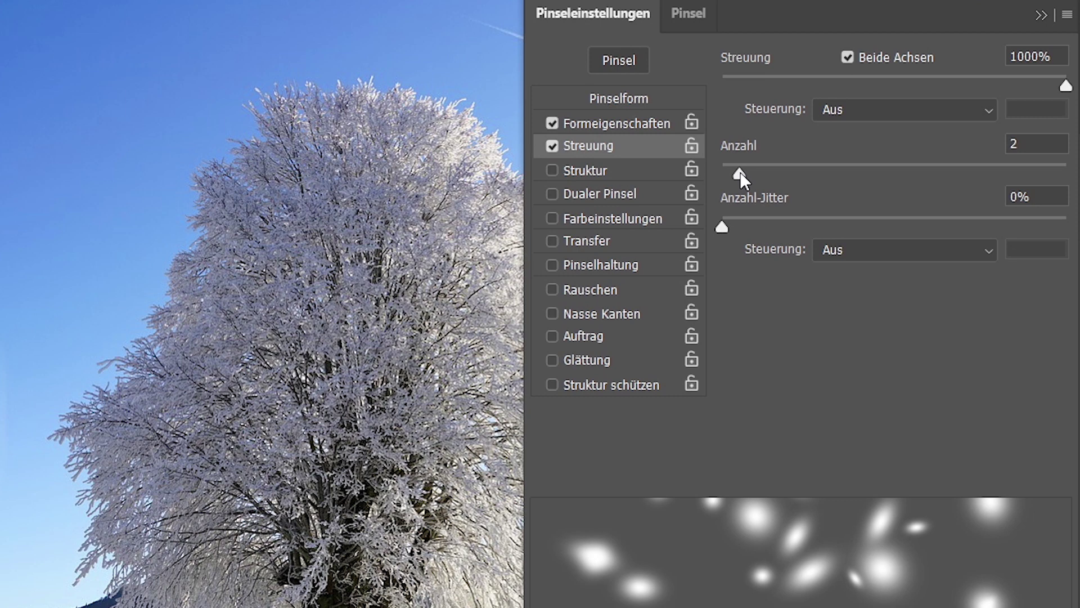
Enable Transfer with opacity jitter at 100%.
{"action": "left_click", "coordinate": [590, 241]}
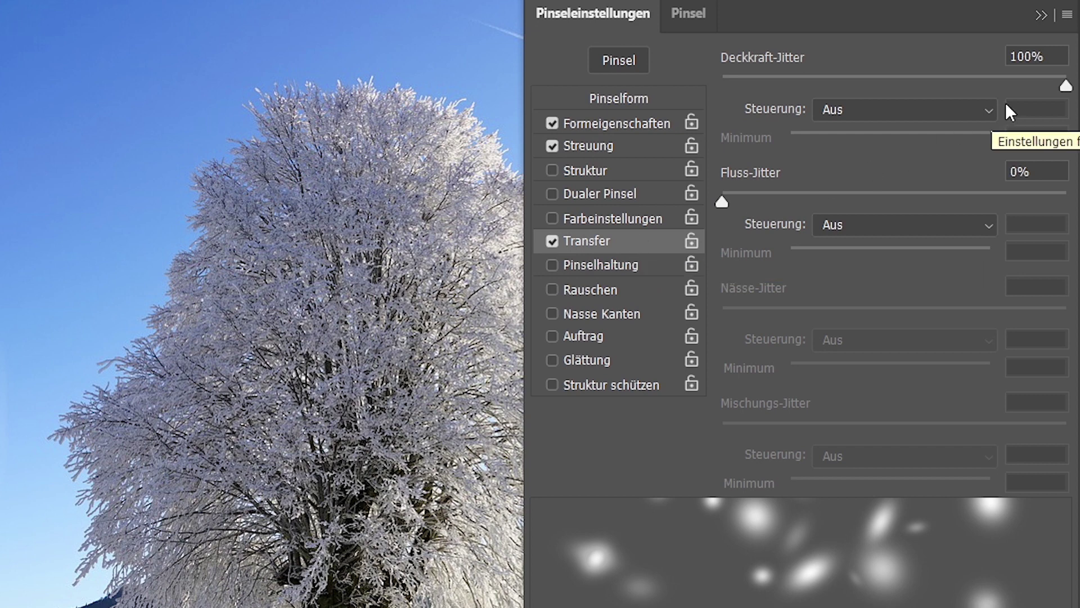
{"action": "mouse_move", "coordinate": [1066, 85]}
{"action": "left_mouse_down"}
{"action": "mouse_move", "coordinate": [750, 86]}
{"action": "mouse_move", "coordinate": [677, 102]}
{"action": "left_mouse_up"}
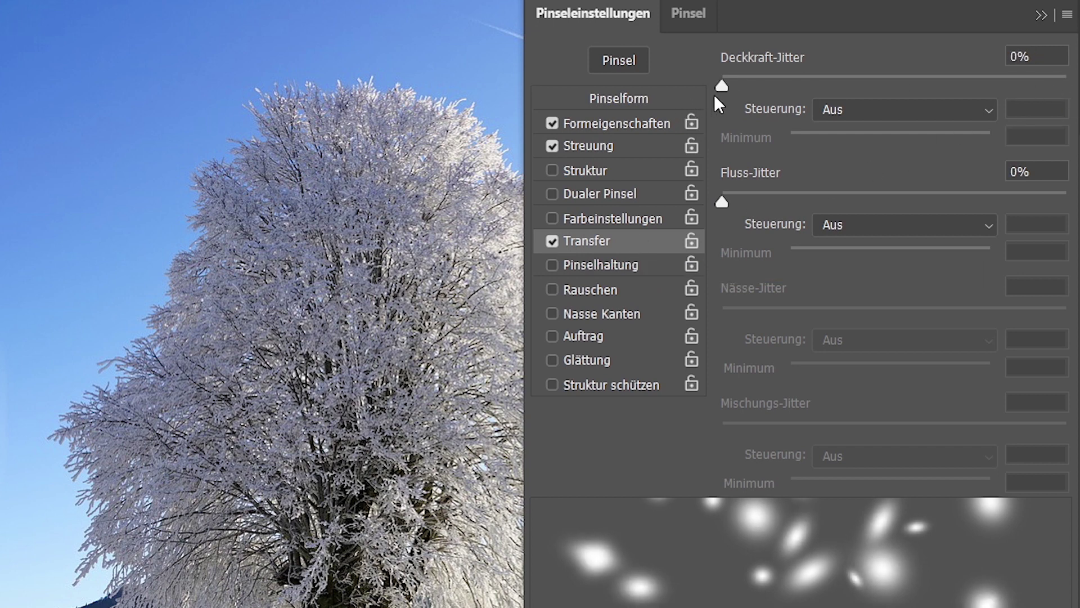
{"action": "left_click_drag", "start_coordinate": [722, 88], "coordinate": [1075, 88]}
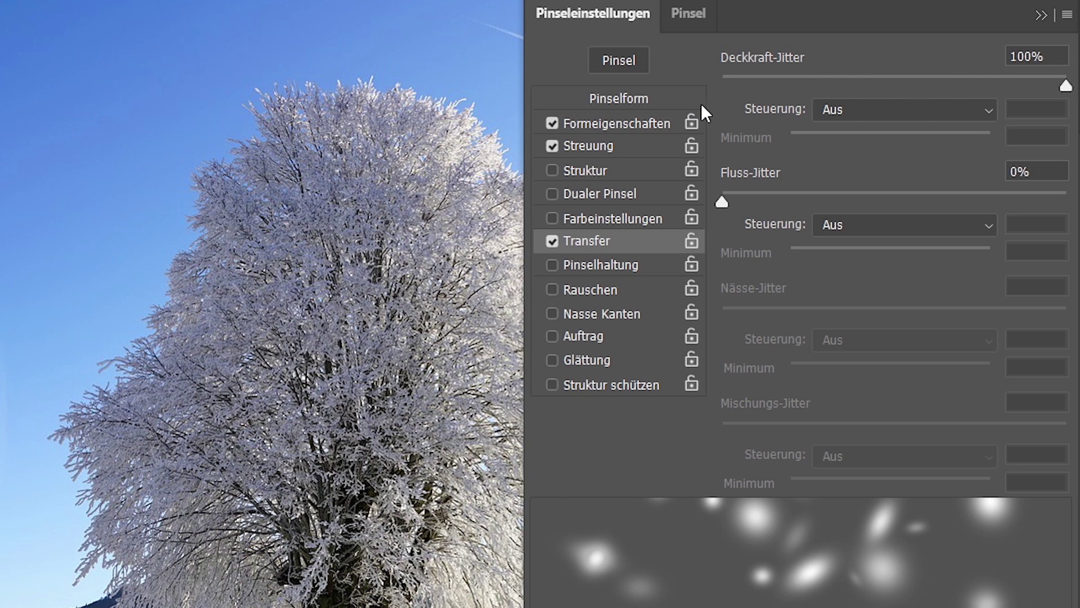
Set the brush tip to 402% spacing and 12 px size, then close the brush settings.
{"action": "left_click", "coordinate": [598, 94]}
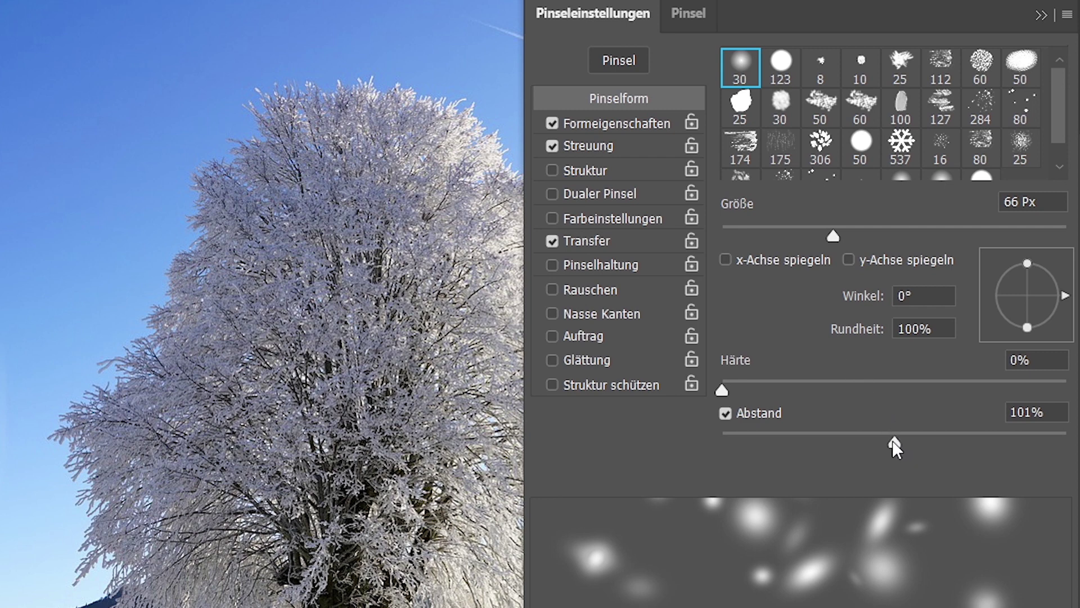
{"action": "left_click_drag", "start_coordinate": [895, 441], "coordinate": [1014, 444]}
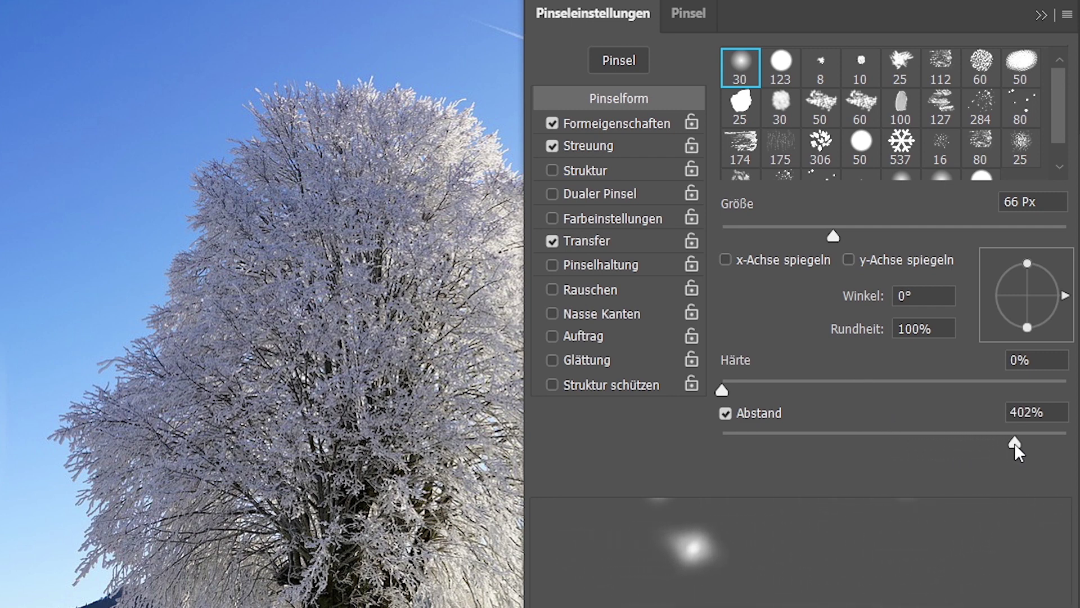
{"action": "left_click_drag", "start_coordinate": [832, 233], "coordinate": [732, 233]}
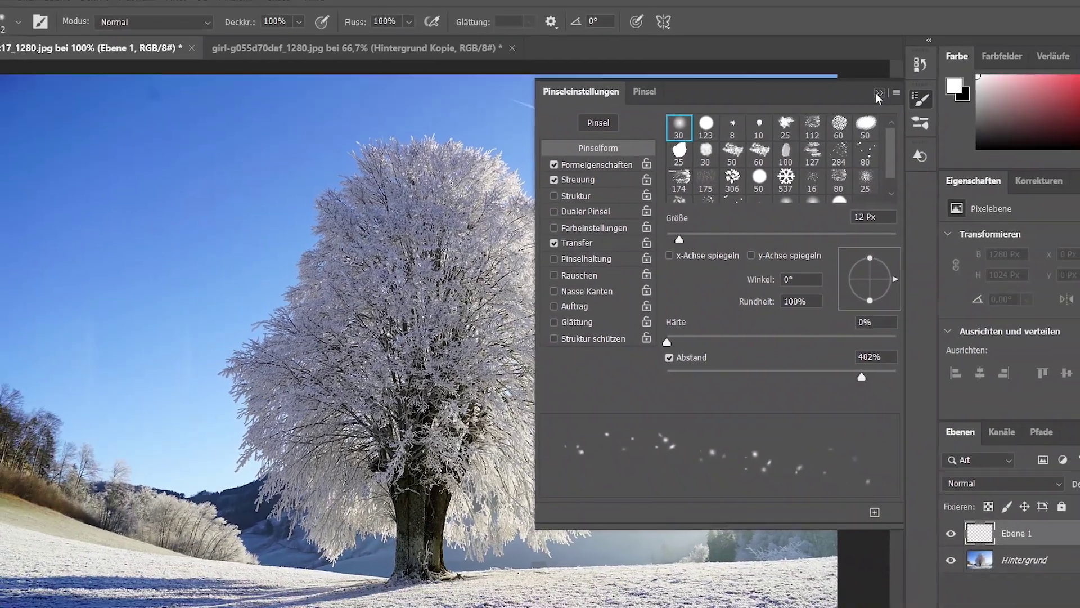
{"action": "left_click", "coordinate": [914, 75]}
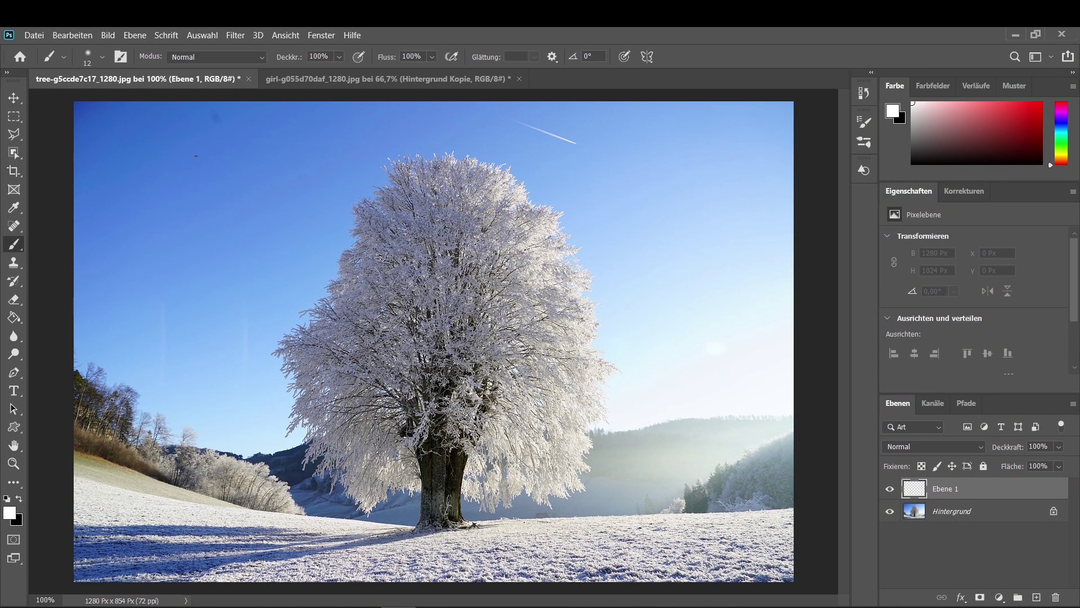
Paint three strokes of scattered white snow dots across the sky on Ebene 1.
{"action": "left_click_drag", "start_coordinate": [169, 114], "coordinate": [347, 115]}
{"action": "left_click_drag", "start_coordinate": [285, 134], "coordinate": [105, 165]}
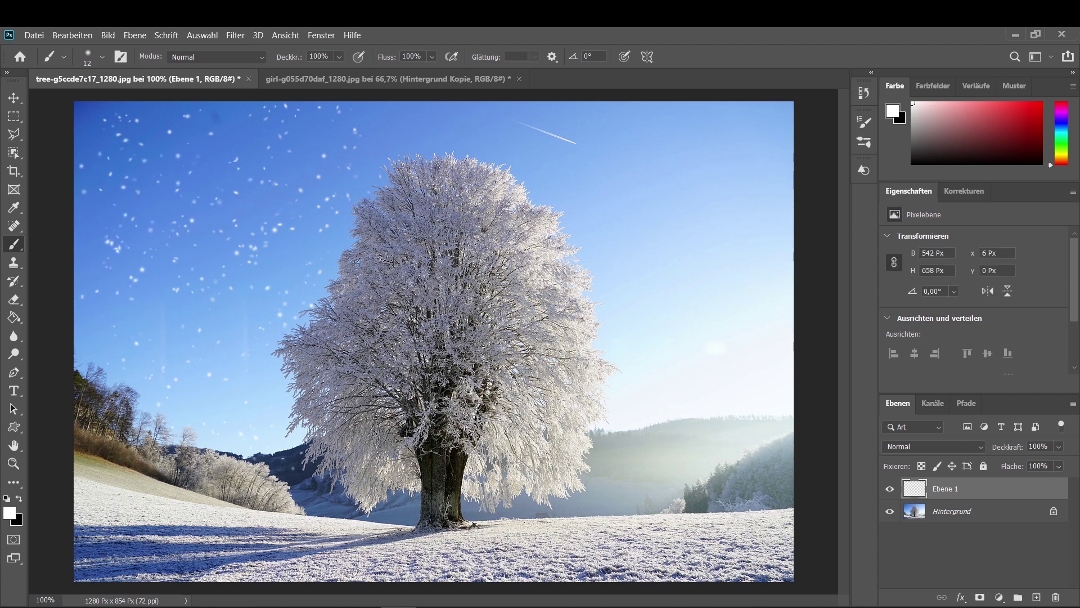
{"action": "mouse_move", "coordinate": [560, 184]}
{"action": "left_mouse_down"}
{"action": "mouse_move", "coordinate": [534, 141]}
{"action": "mouse_move", "coordinate": [731, 126]}
{"action": "mouse_move", "coordinate": [483, 132]}
{"action": "mouse_move", "coordinate": [253, 180]}
{"action": "left_mouse_up"}
Resize the brush toward 30 px with Alt+right-drag on the canvas.
{"action": "key", "text": "alt"}
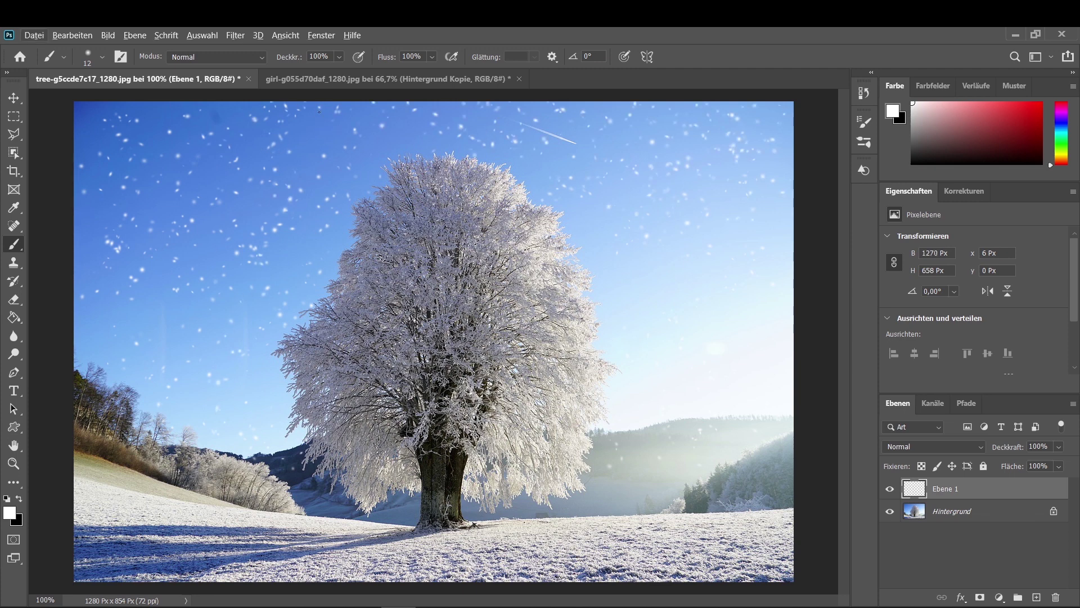
{"action": "right_click", "coordinate": [230, 194], "text": "alt"}
{"action": "left_click_drag", "start_coordinate": [318, 196], "coordinate": [243, 199]}
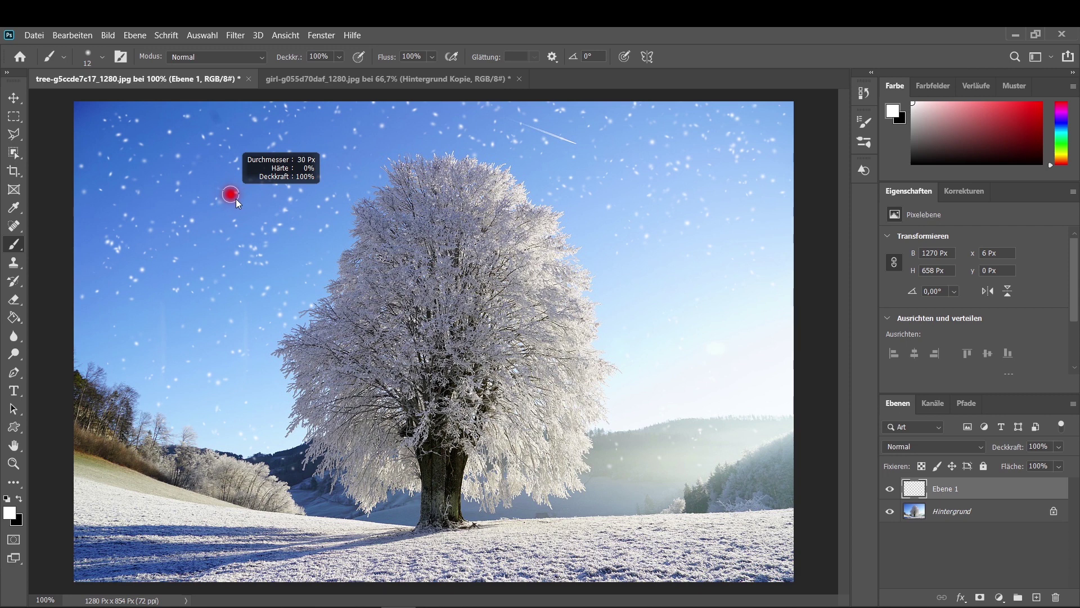
With a 30 px brush, stamp soft snowflakes over the left sky, meadow and lower tree.
{"action": "left_click_drag", "start_coordinate": [235, 198], "coordinate": [236, 199]}
{"action": "left_click", "coordinate": [139, 156]}
{"action": "left_click", "coordinate": [181, 203]}
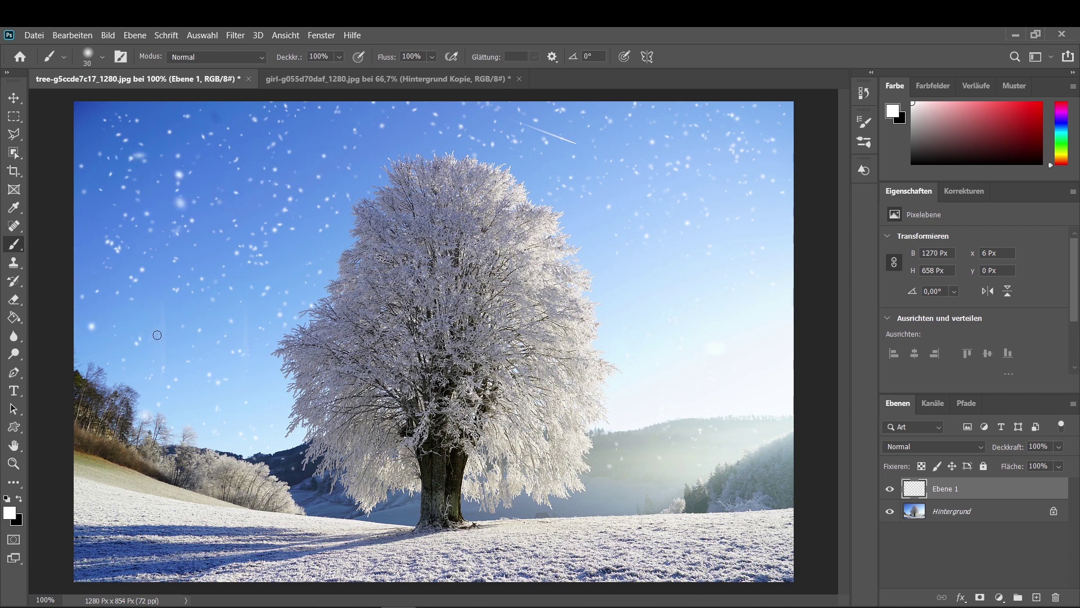
{"action": "left_click", "coordinate": [138, 342]}
{"action": "left_click", "coordinate": [109, 502]}
{"action": "left_click", "coordinate": [216, 488]}
{"action": "left_click", "coordinate": [232, 358]}
{"action": "left_click", "coordinate": [340, 414]}
{"action": "left_click", "coordinate": [433, 512]}
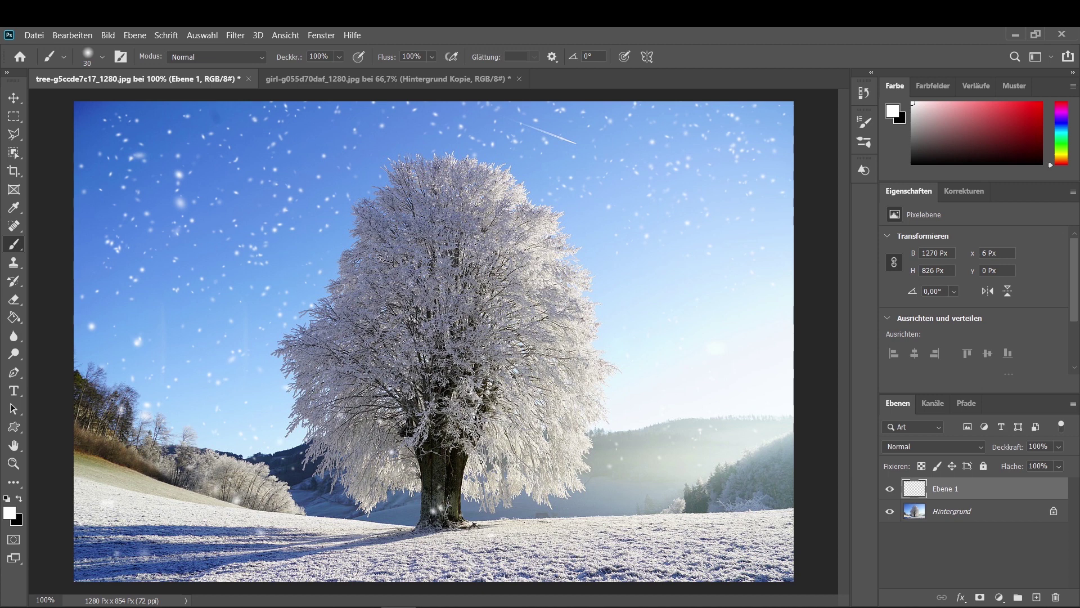
{"action": "left_click", "coordinate": [433, 348]}
{"action": "left_click", "coordinate": [542, 432]}
Stamp more snowflakes on the tree crown and across the sky, then enlarge the brush.
{"action": "left_click", "coordinate": [439, 280]}
{"action": "left_click", "coordinate": [480, 392]}
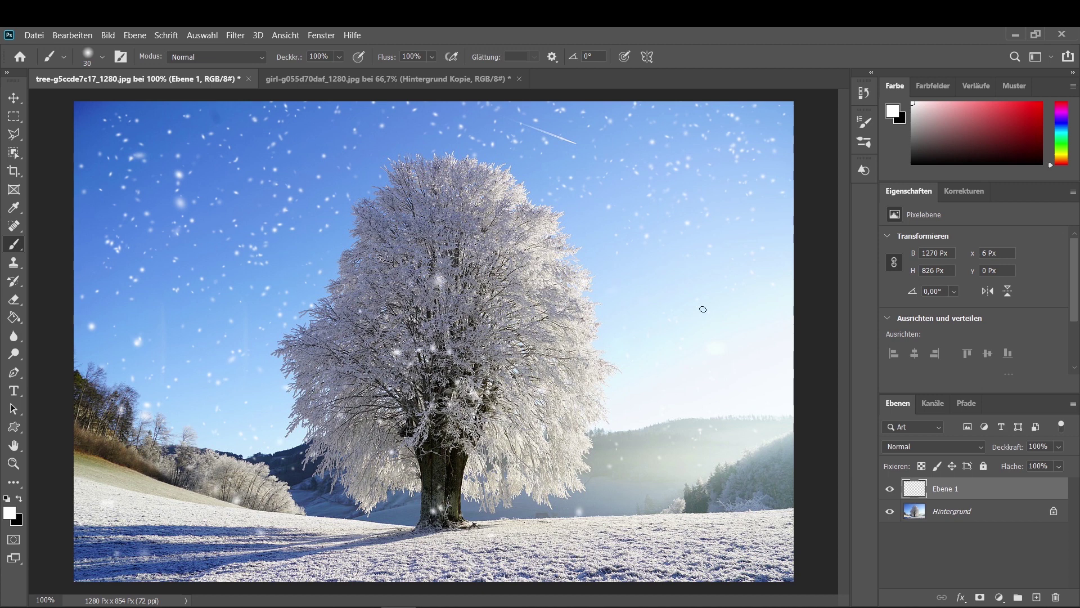
{"action": "left_click", "coordinate": [445, 242]}
{"action": "left_click", "coordinate": [441, 225]}
{"action": "left_click", "coordinate": [517, 164]}
{"action": "left_click", "coordinate": [210, 220]}
{"action": "left_click", "coordinate": [287, 240]}
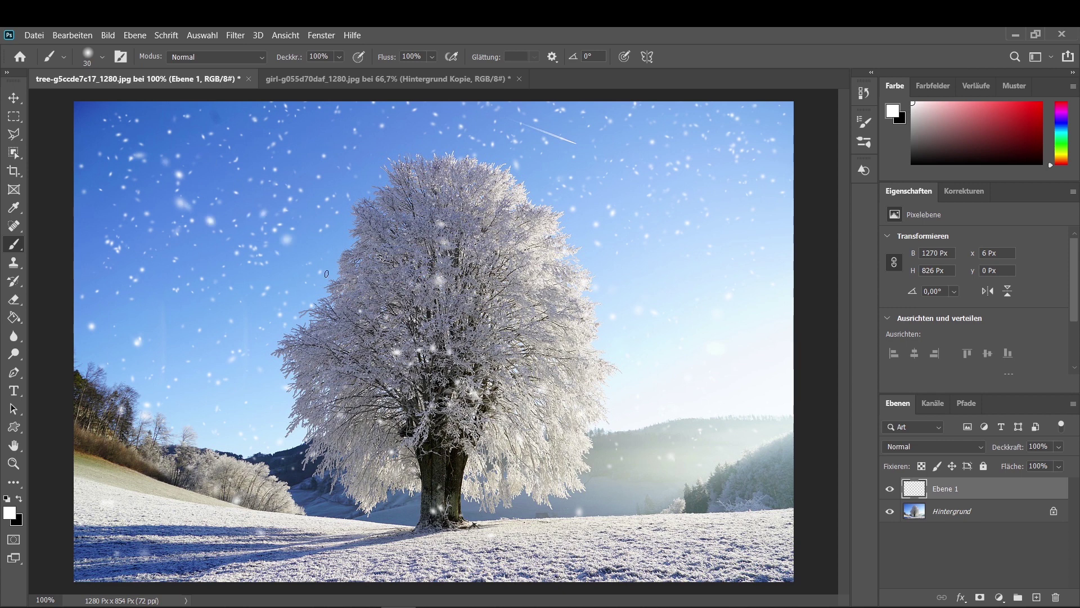
{"action": "left_click", "coordinate": [343, 235]}
{"action": "left_click", "coordinate": [387, 118]}
{"action": "left_click", "coordinate": [339, 194]}
{"action": "left_click", "coordinate": [412, 164]}
{"action": "left_click_drag", "start_coordinate": [280, 213], "coordinate": [311, 213]}
Enlarge the brush to 270 px and stamp five big soft light spots on sky, tree and hillside.
{"action": "left_click_drag", "start_coordinate": [205, 394], "coordinate": [260, 400]}
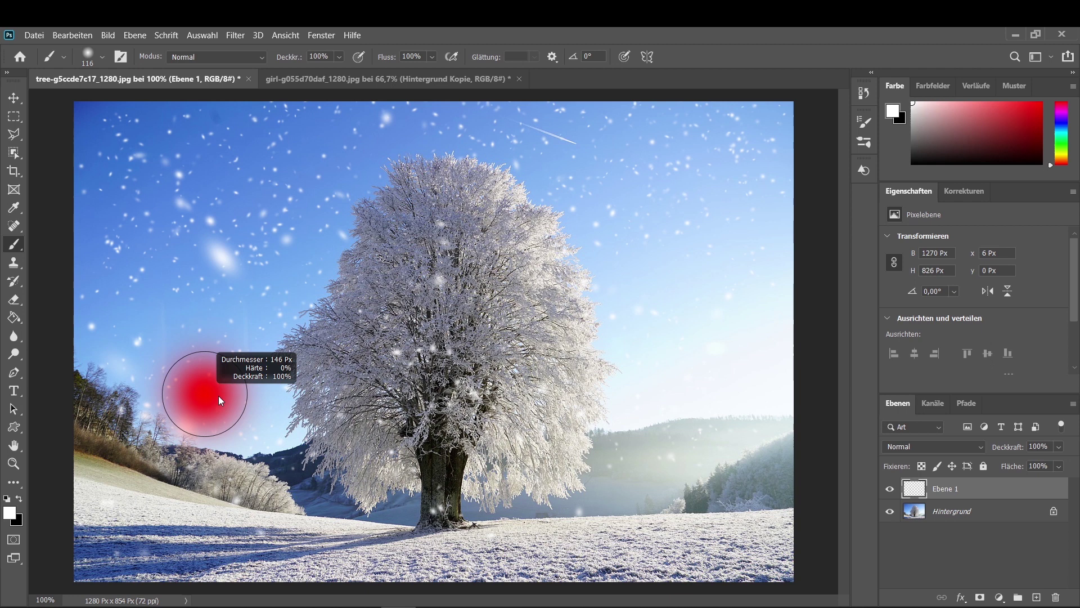
{"action": "left_click", "coordinate": [346, 290]}
{"action": "left_click", "coordinate": [259, 388]}
{"action": "left_click", "coordinate": [187, 424]}
{"action": "left_click", "coordinate": [490, 191]}
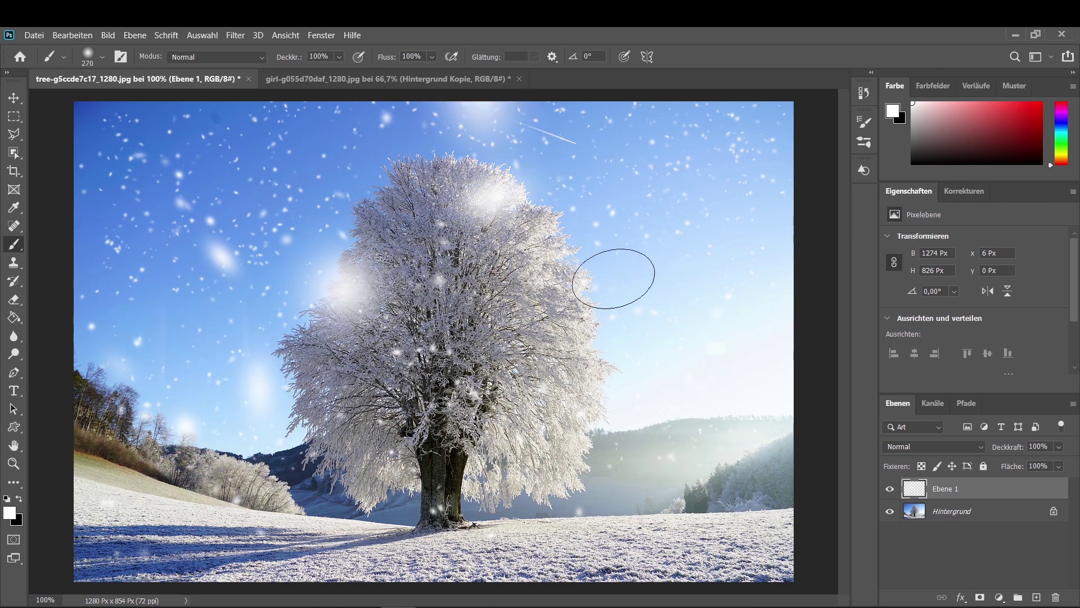
{"action": "left_click", "coordinate": [702, 463]}
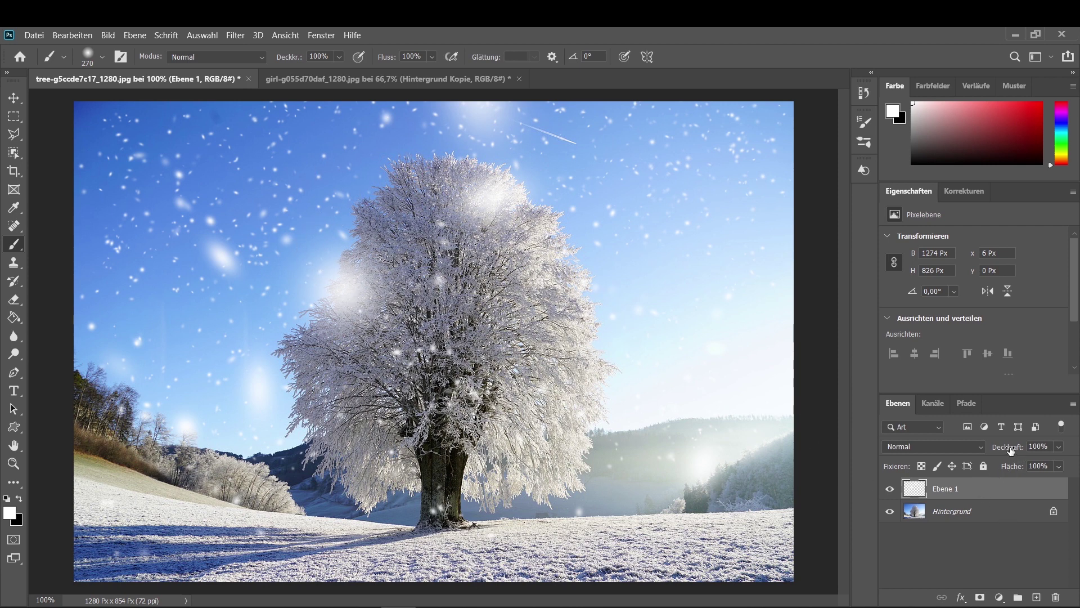
Lower Ebene 1 to 70%, then in Fülloptionen add Schein nach außen and set opacity to 90%.
{"action": "left_click_drag", "start_coordinate": [1012, 450], "coordinate": [995, 450]}
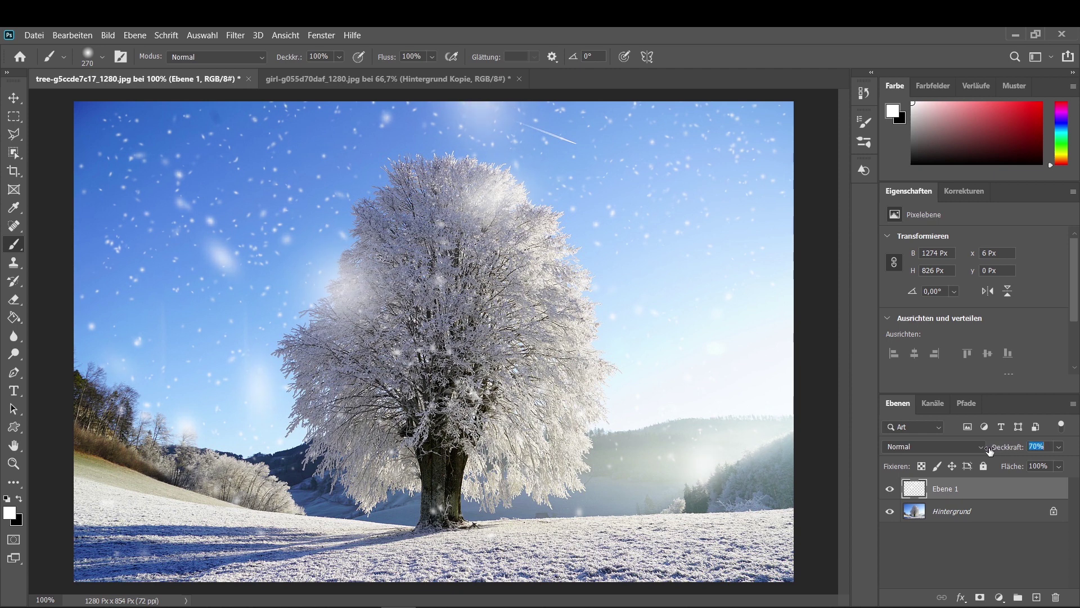
{"action": "key", "text": "Return"}
{"action": "right_click", "coordinate": [960, 488]}
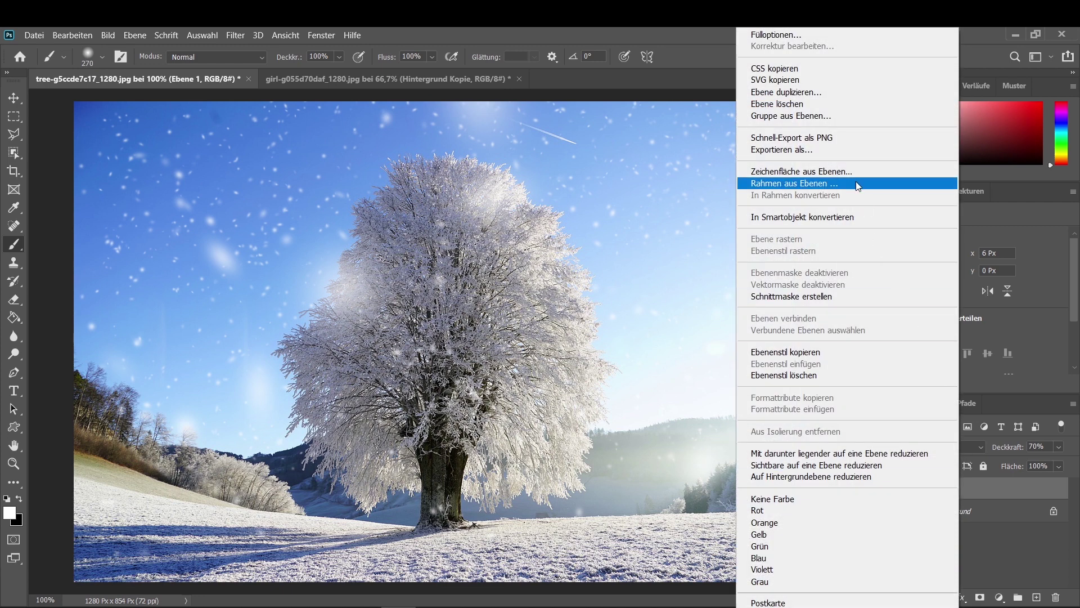
{"action": "left_click", "coordinate": [785, 34]}
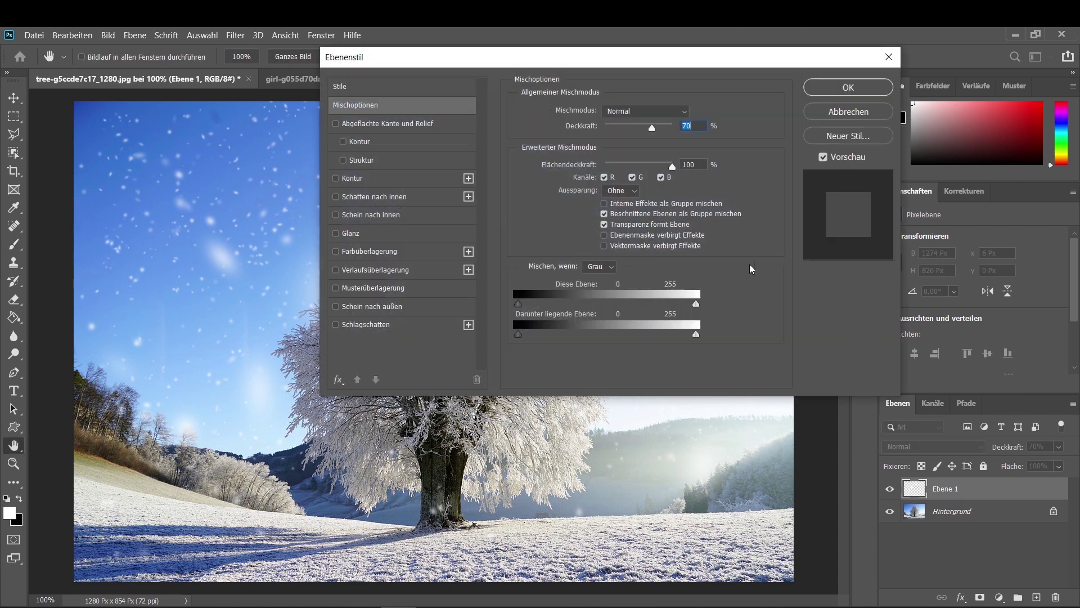
{"action": "left_click", "coordinate": [337, 307]}
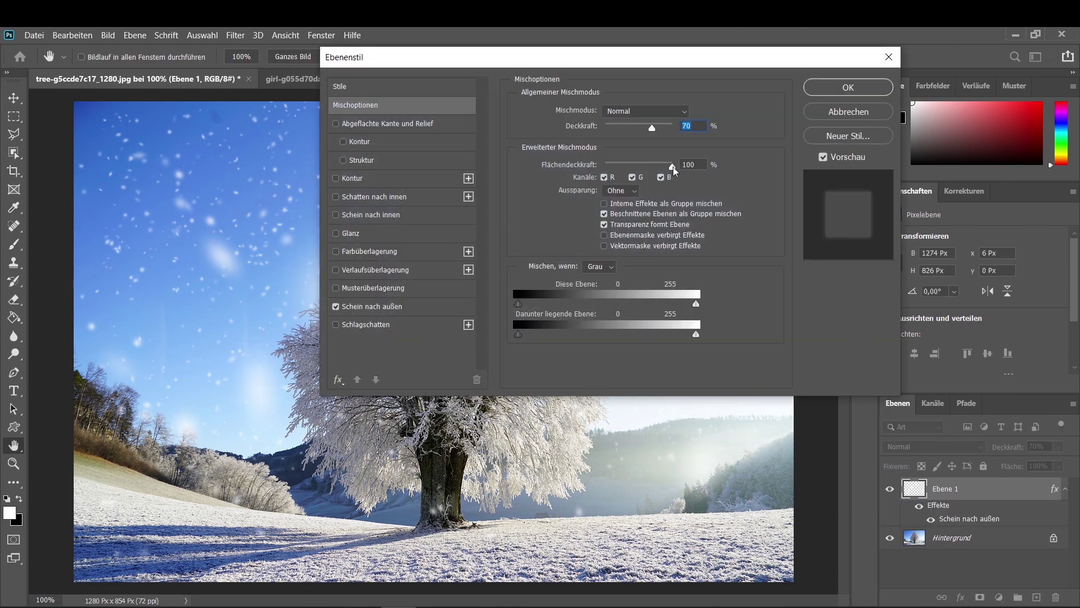
{"action": "left_click_drag", "start_coordinate": [656, 126], "coordinate": [665, 128]}
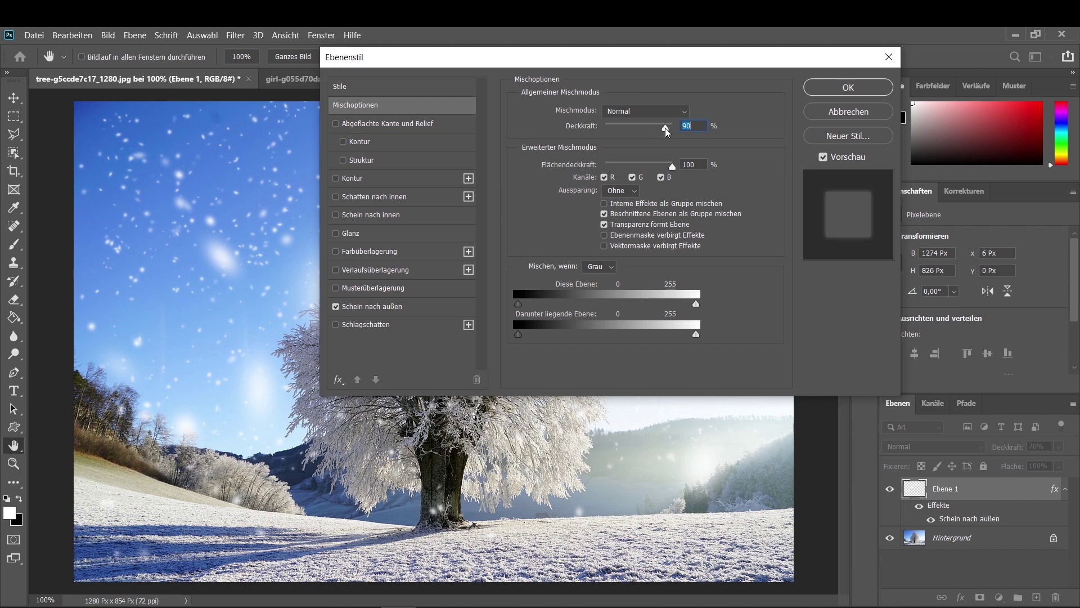
{"action": "left_click", "coordinate": [831, 97]}
{"action": "left_click", "coordinate": [919, 507]}
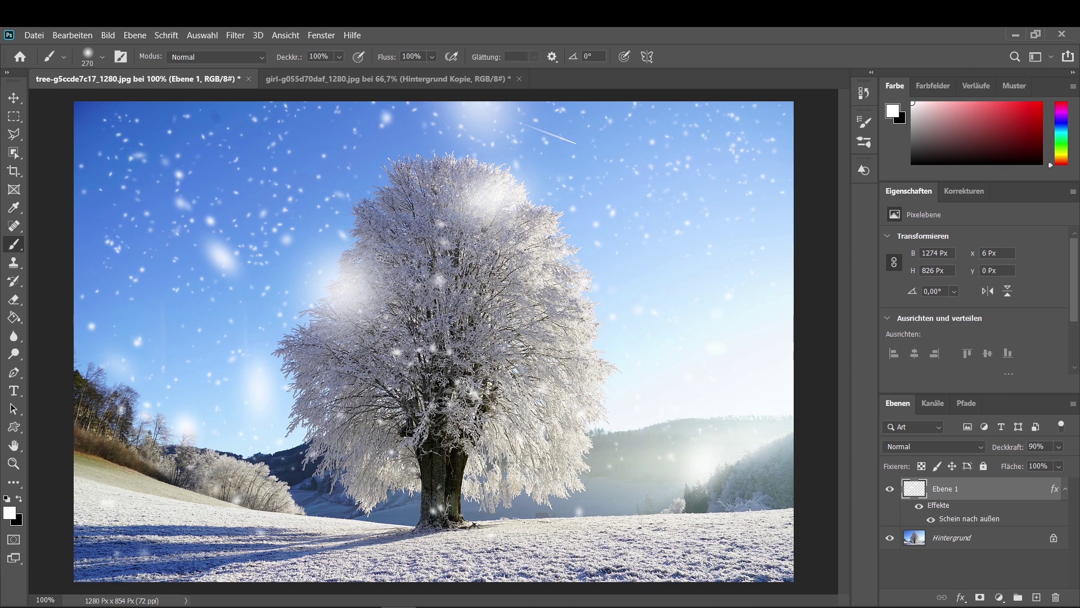
Set the brush size to 15 px.
{"action": "left_click", "coordinate": [864, 142]}
{"action": "left_click", "coordinate": [622, 116]}
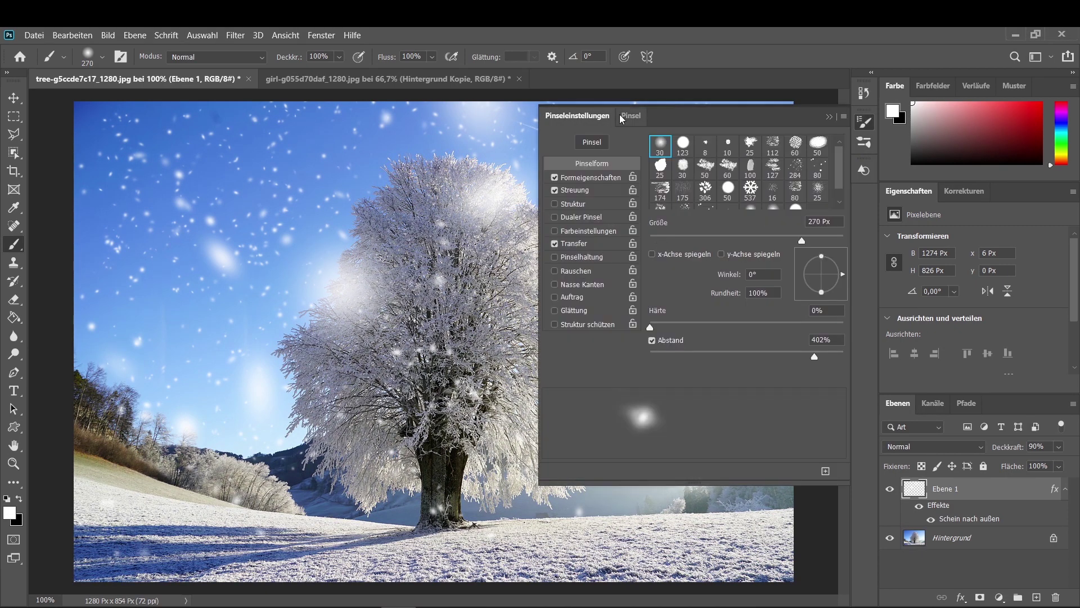
{"action": "left_click", "coordinate": [866, 143]}
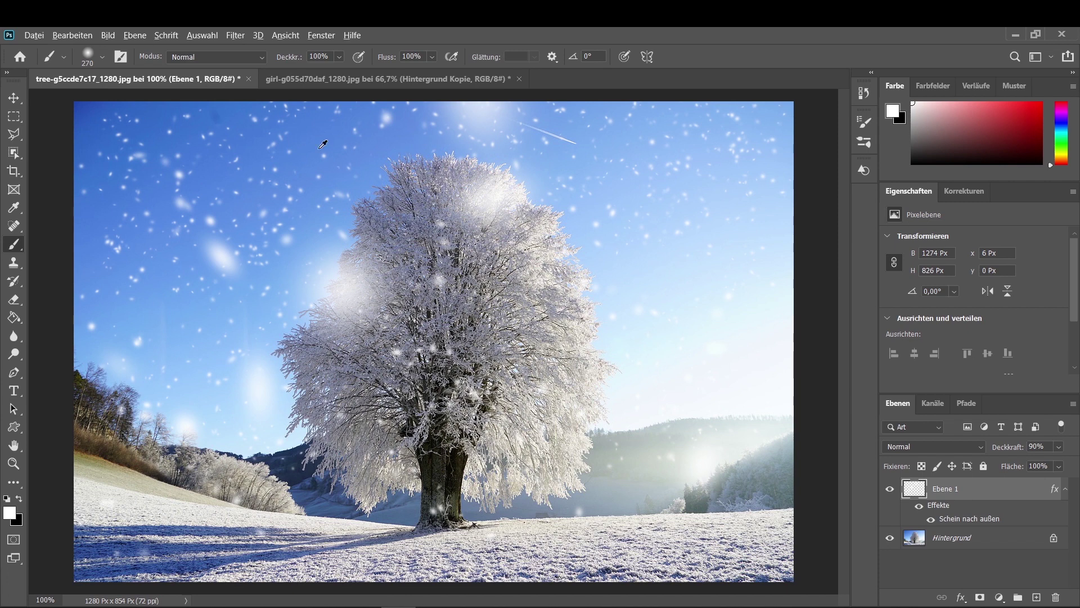
{"action": "left_click_drag", "start_coordinate": [390, 188], "coordinate": [302, 191]}
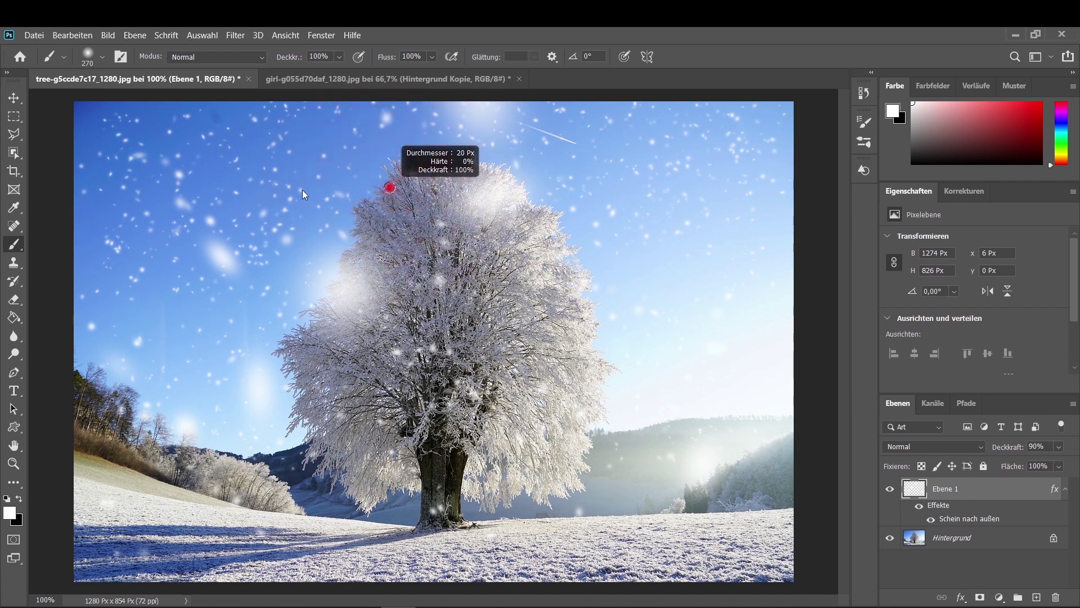
{"action": "left_click_drag", "start_coordinate": [302, 190], "coordinate": [254, 173]}
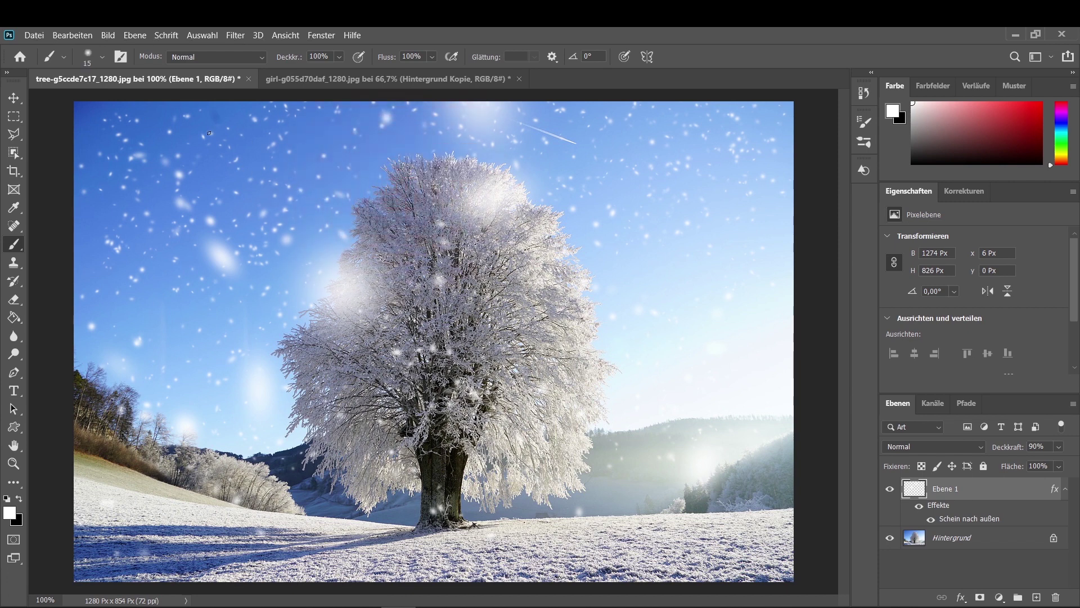
Paint two tiny snow dots in the tree sky and shrink the brush further.
{"action": "left_click", "coordinate": [188, 128]}
{"action": "left_click", "coordinate": [281, 161]}
{"action": "left_click_drag", "start_coordinate": [333, 191], "coordinate": [250, 179]}
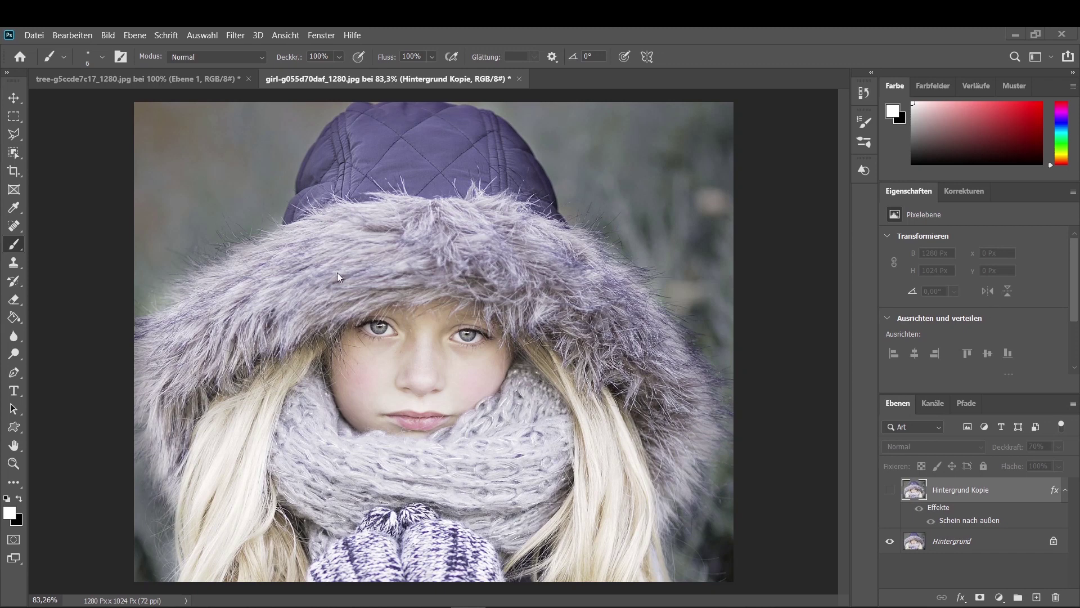
Make the Hintergrund Kopie layer visible to show glowing snow over the portrait.
{"action": "left_click", "coordinate": [889, 489]}
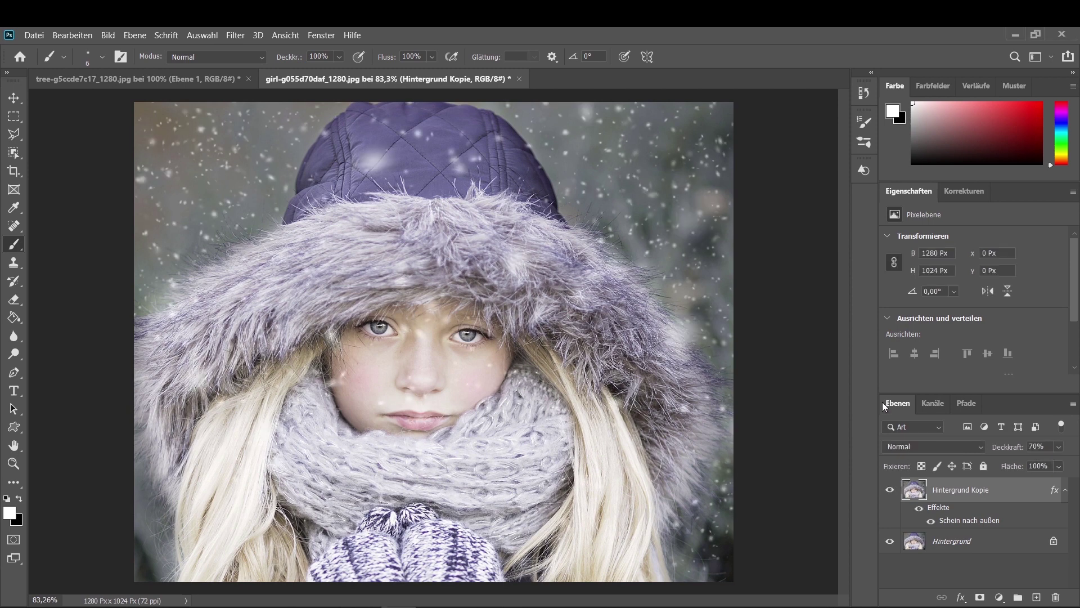